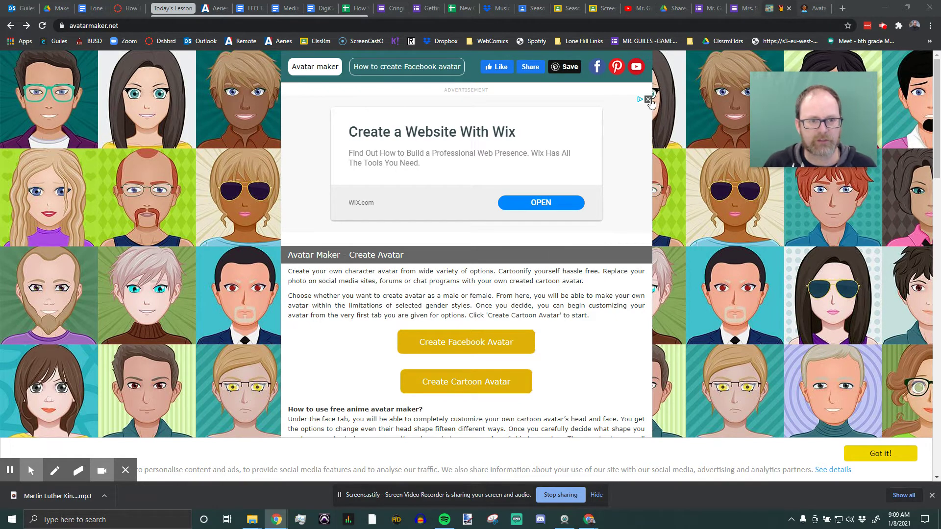
Start a new male cartoon avatar and give it the fourth face shape in the second row.
left_click(649, 100)
scroll(603, 164, "down", 3)
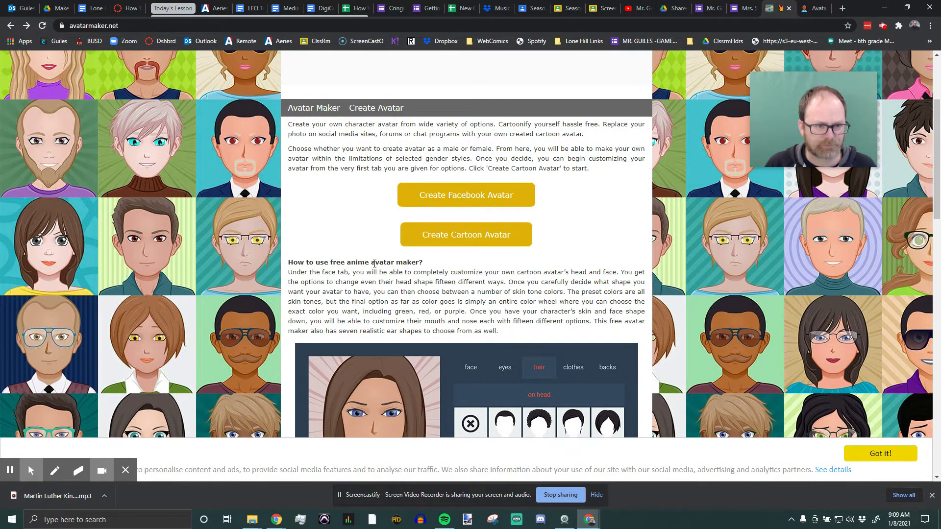
left_click(474, 237)
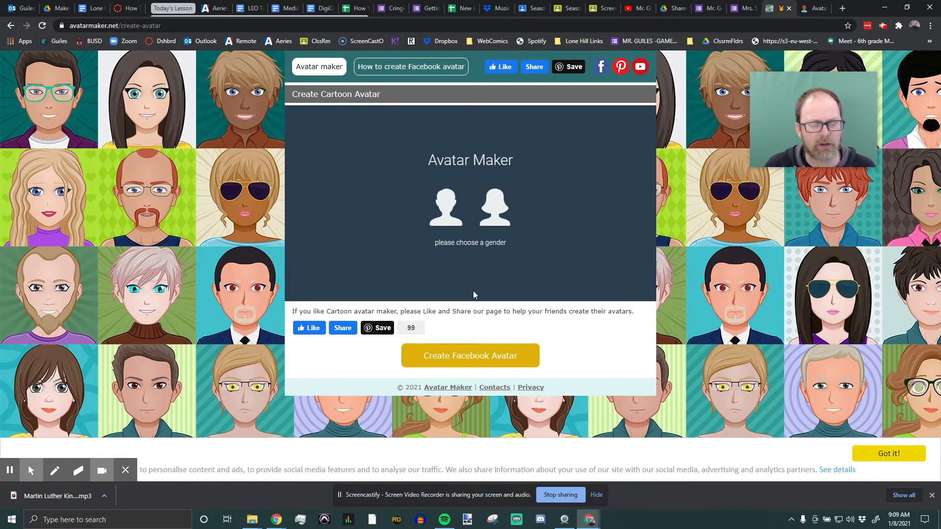
left_click(444, 223)
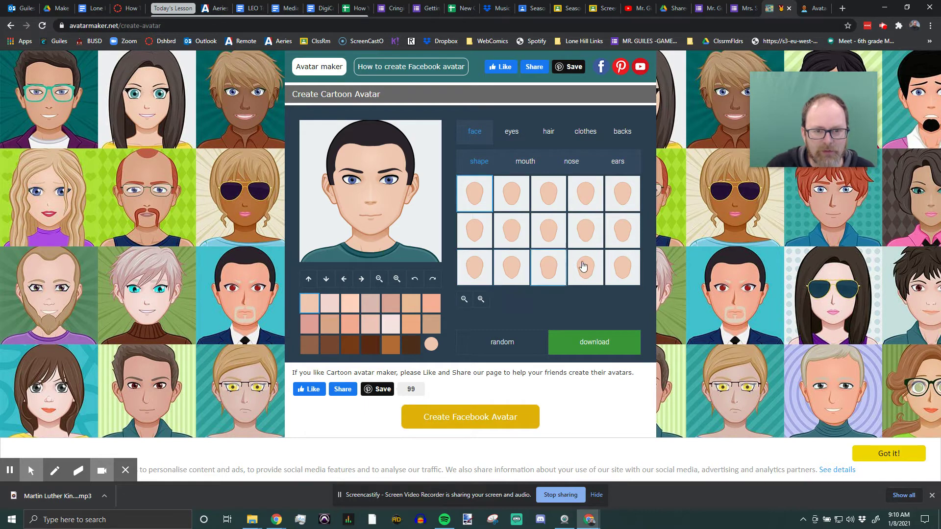
left_click(550, 240)
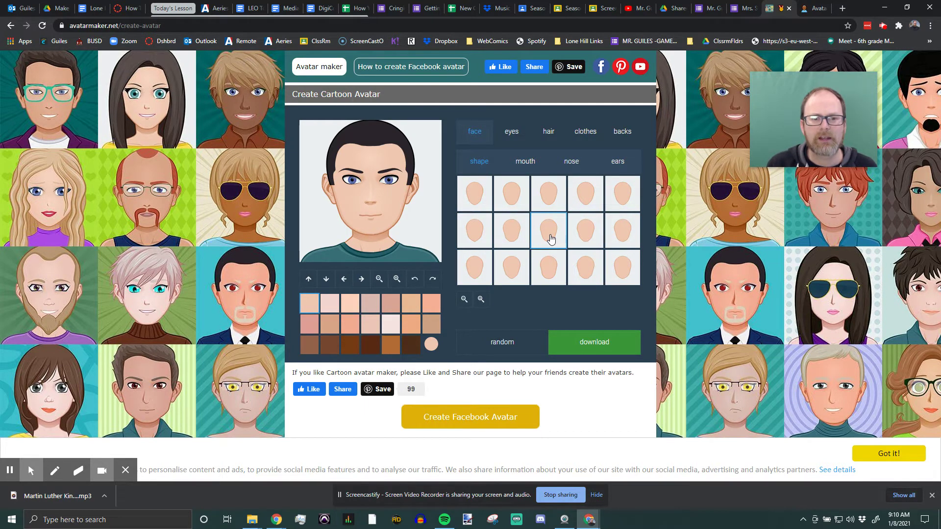
left_click(583, 238)
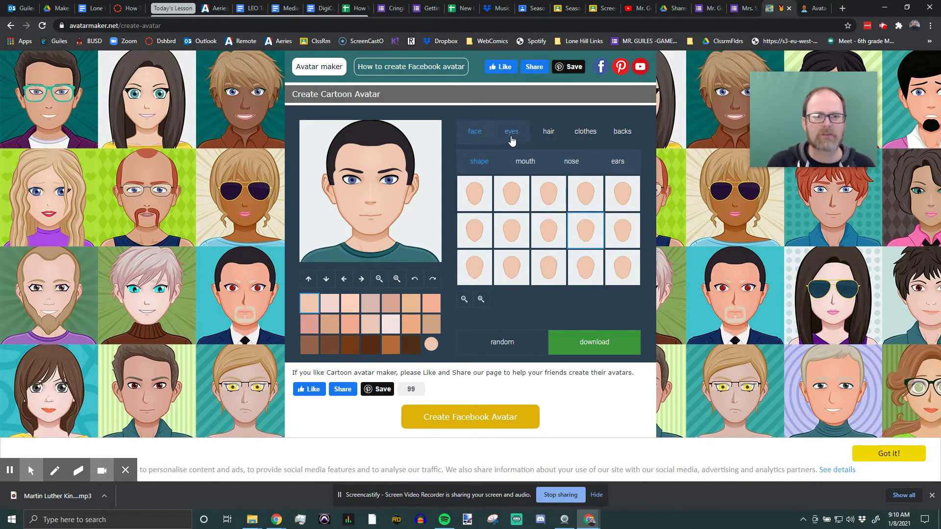
Try the balding and receding hairstyles on the avatar and return to the short cropped one.
left_click(549, 136)
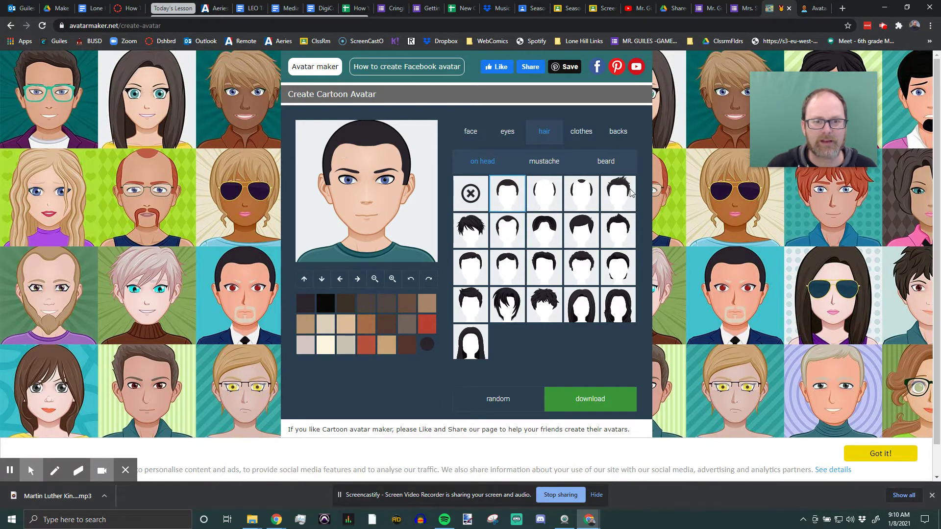
left_click(543, 196)
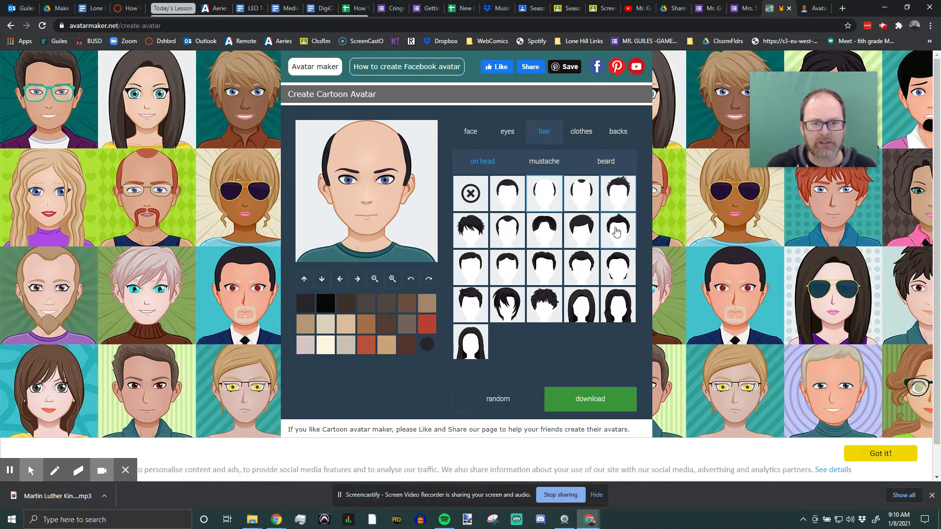
left_click(506, 199)
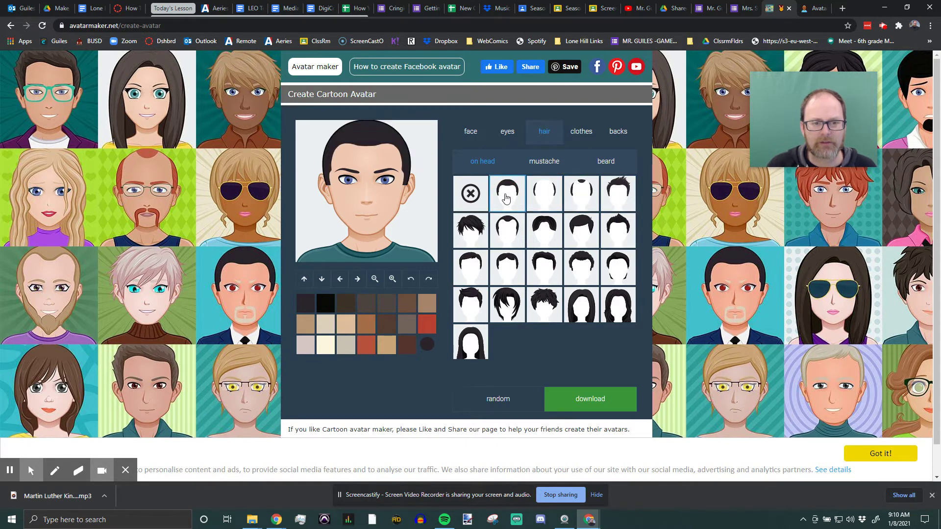
left_click(508, 238)
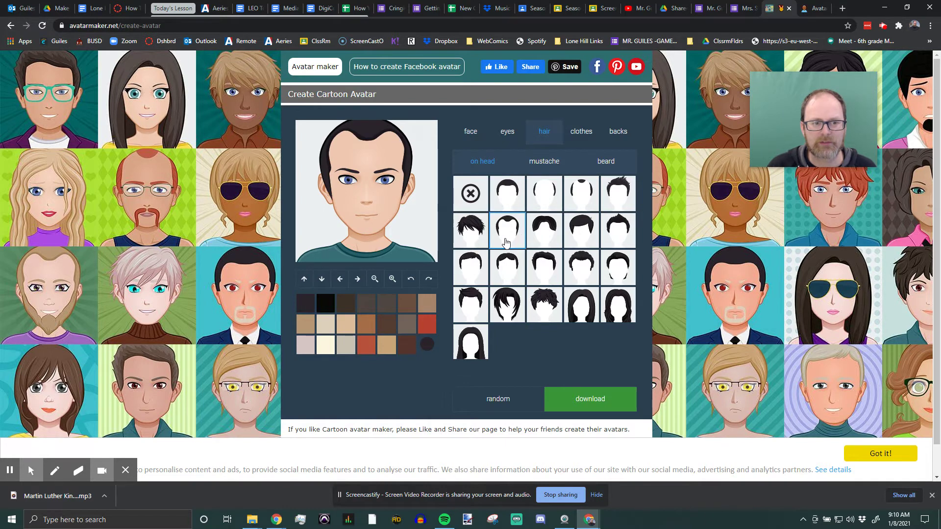
left_click(510, 197)
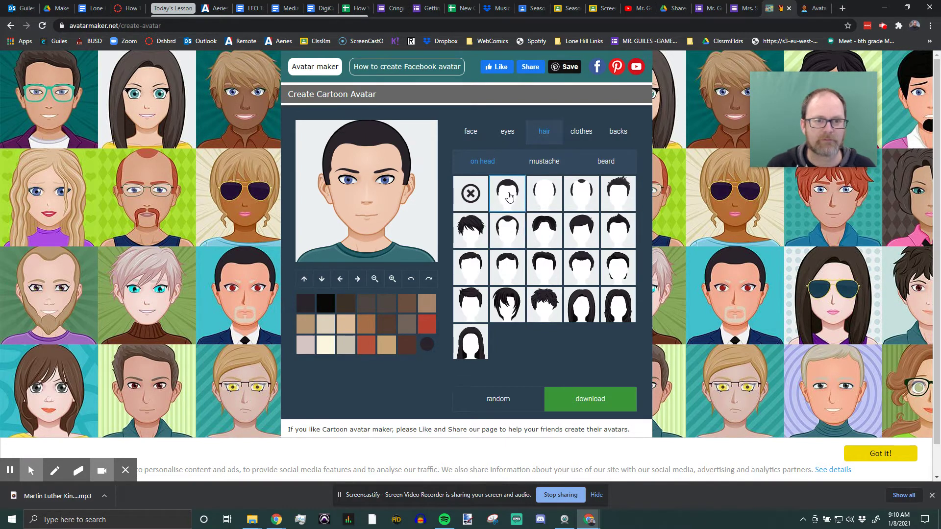
Look through the mustache and beard styles, and color the avatar's head hair medium brown.
left_click(544, 162)
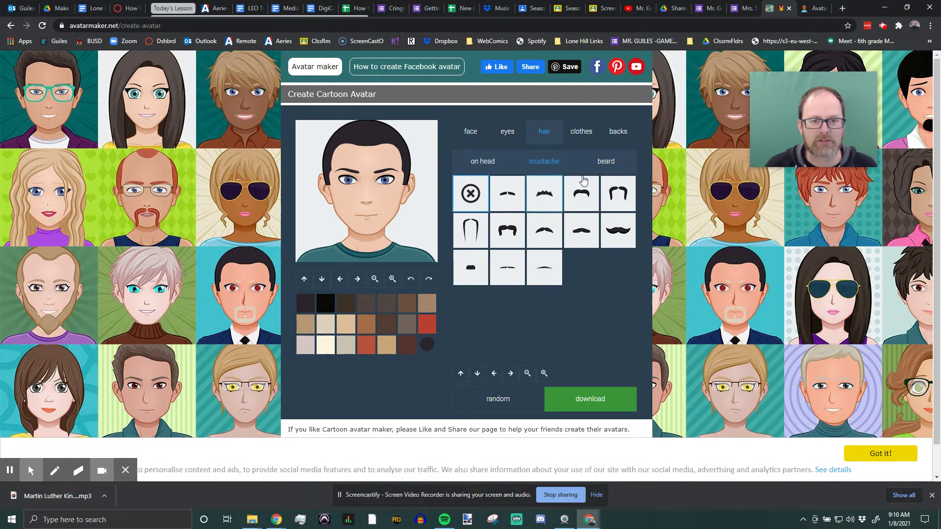
left_click(598, 166)
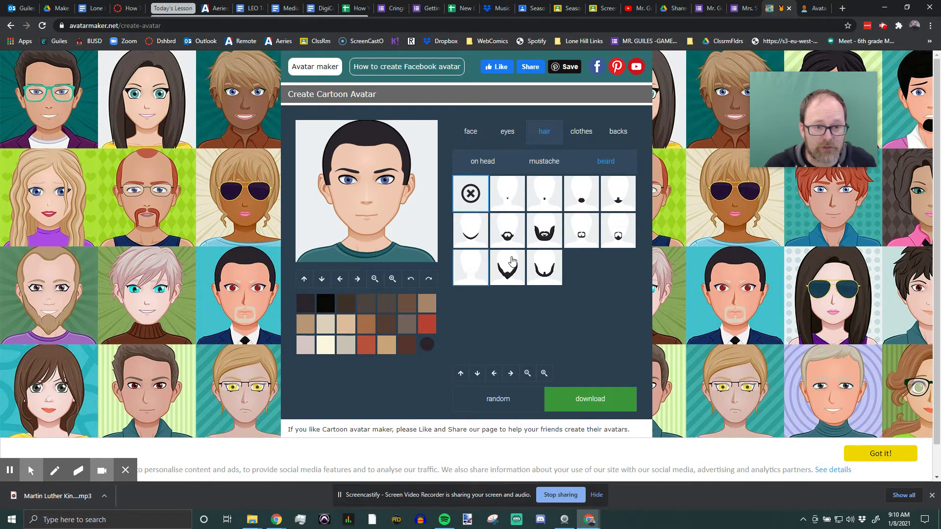
left_click(485, 167)
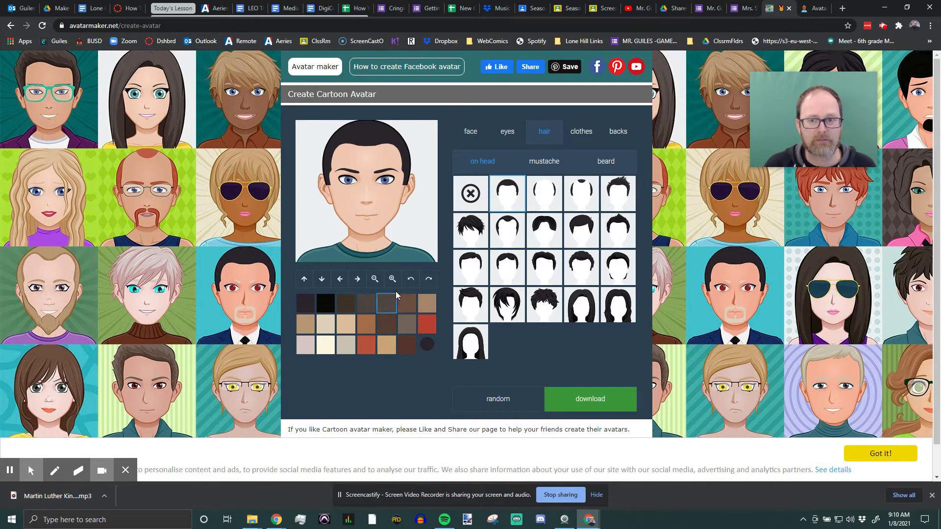
left_click(309, 328)
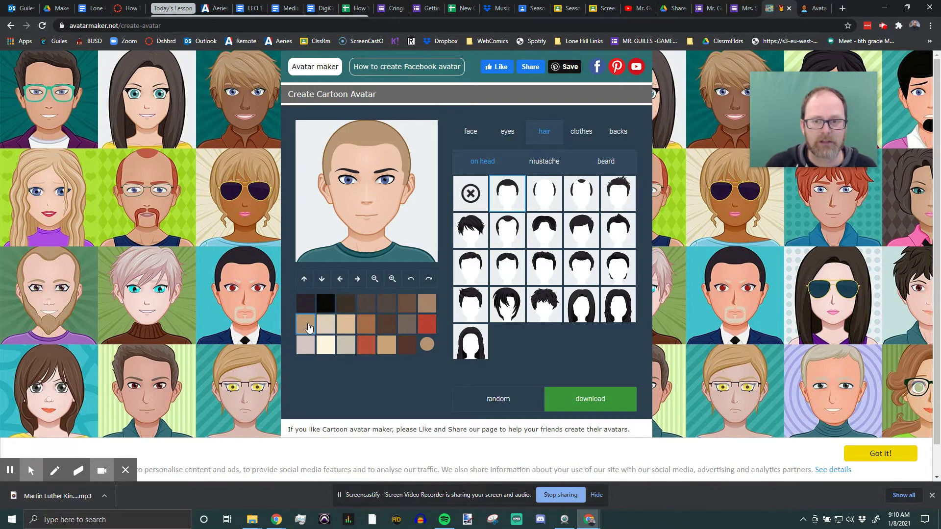
left_click(402, 307)
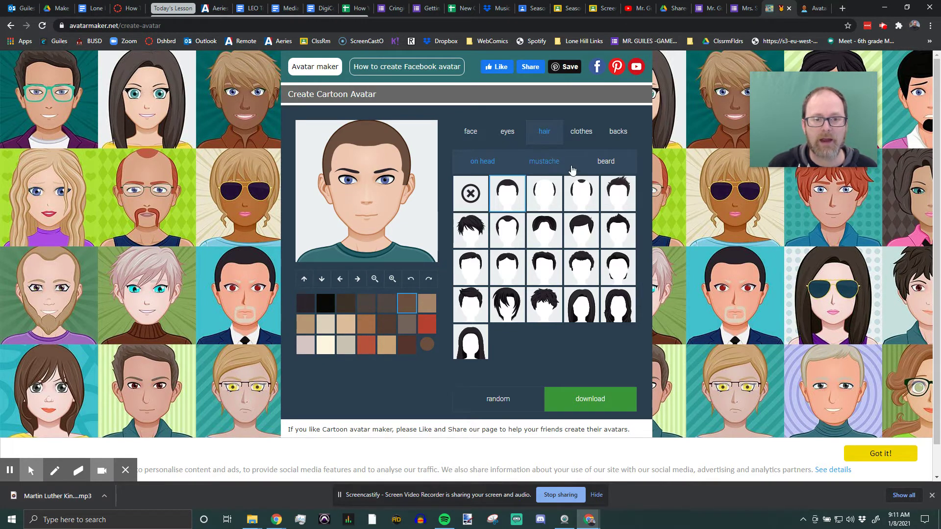
Give the avatar the fourth eye shape in the first row.
left_click(508, 136)
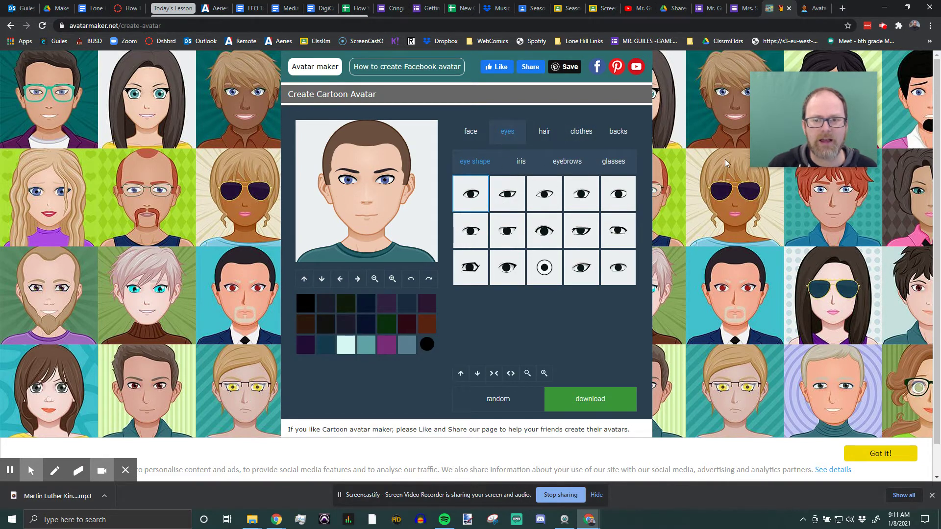
left_click(581, 193)
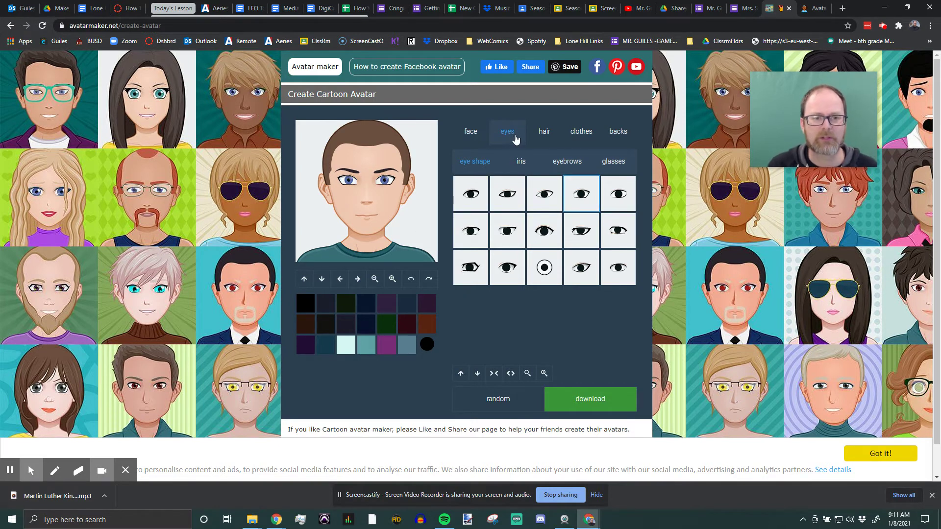
Enlarge the avatar slightly and shift it a little to the right and down within its frame.
left_click(475, 139)
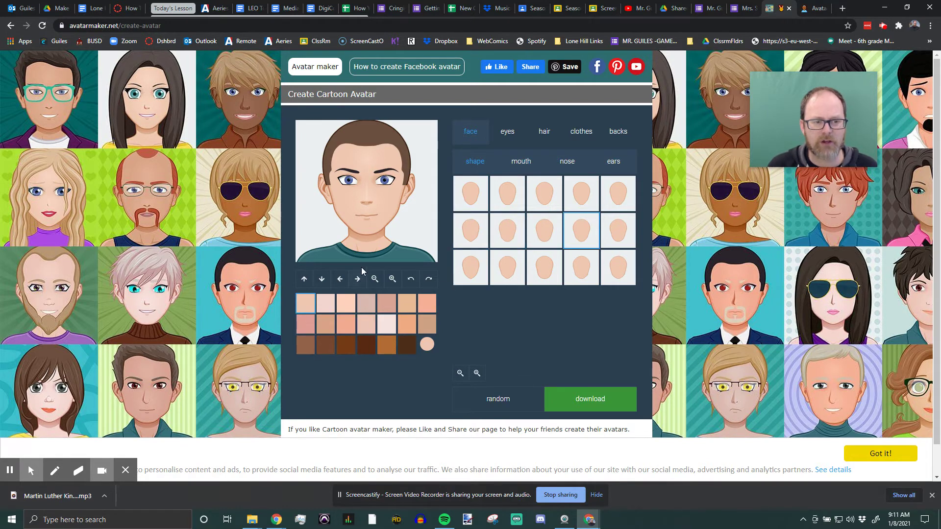
left_click(392, 280)
left_click(392, 280)
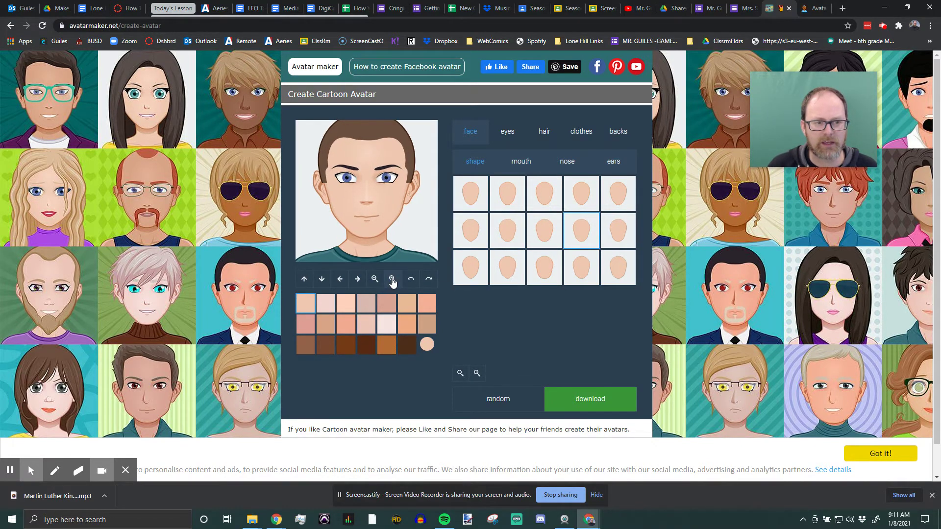
left_click(375, 280)
left_click(358, 280)
left_click(358, 280)
left_click(358, 280)
left_click(340, 280)
left_click(340, 279)
left_click(322, 281)
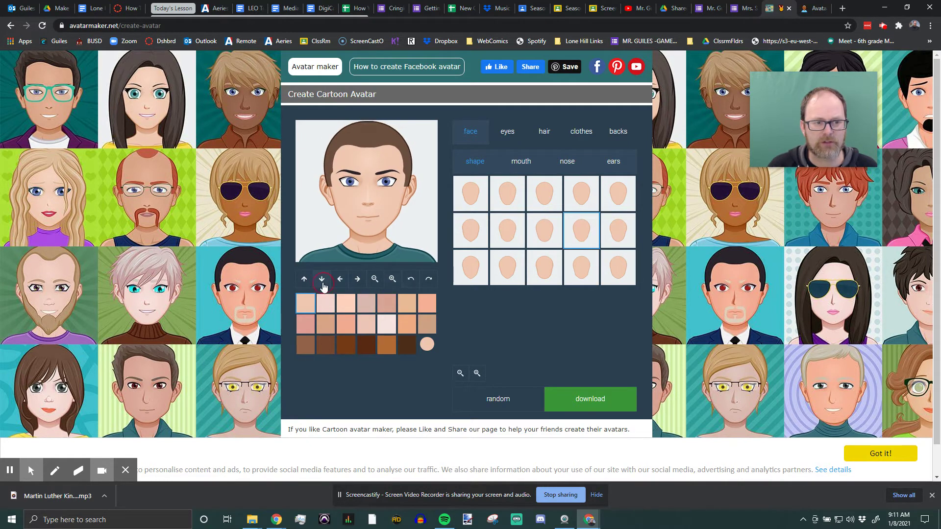
View the mouth styles and nudge the avatar up and back down in its frame.
left_click(518, 163)
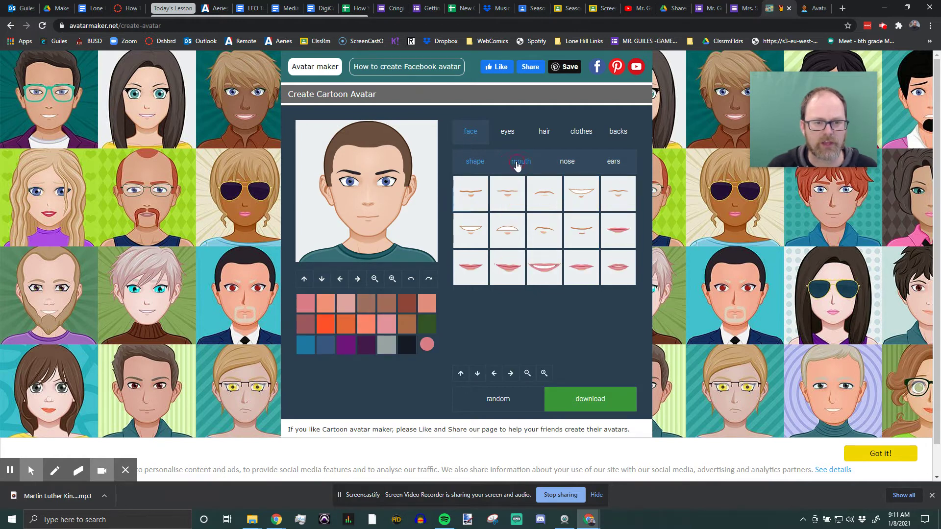
left_click(305, 280)
left_click(322, 280)
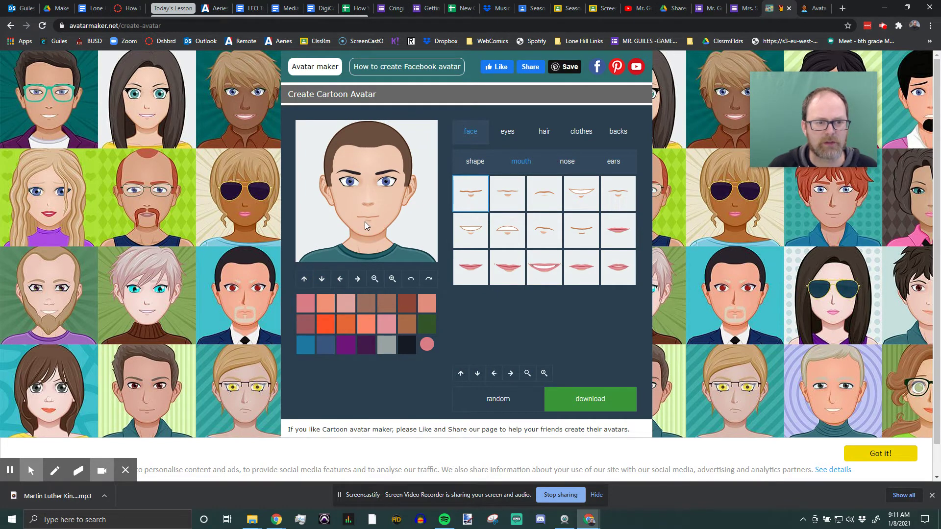
Try several nose styles on the avatar and choose the last one in the third row.
left_click(568, 164)
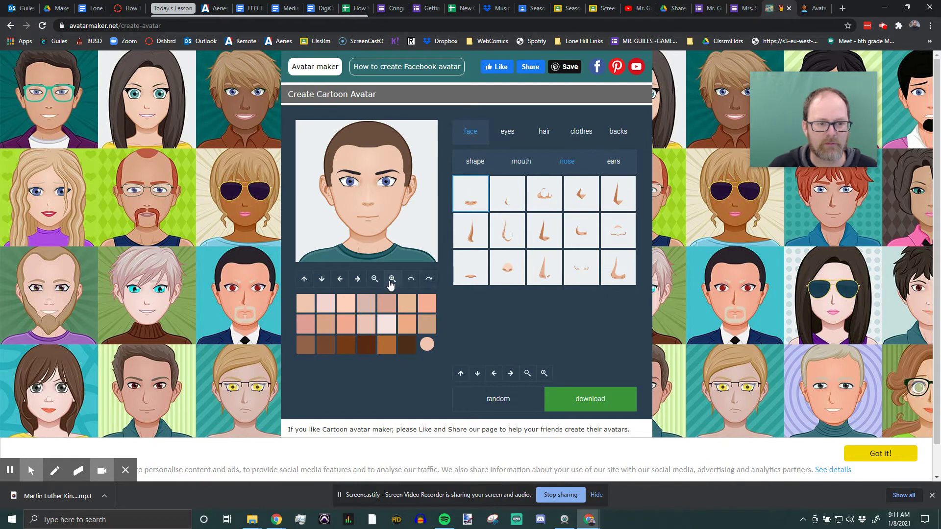
left_click(392, 279)
left_click(374, 279)
left_click(544, 196)
left_click(581, 198)
left_click(618, 203)
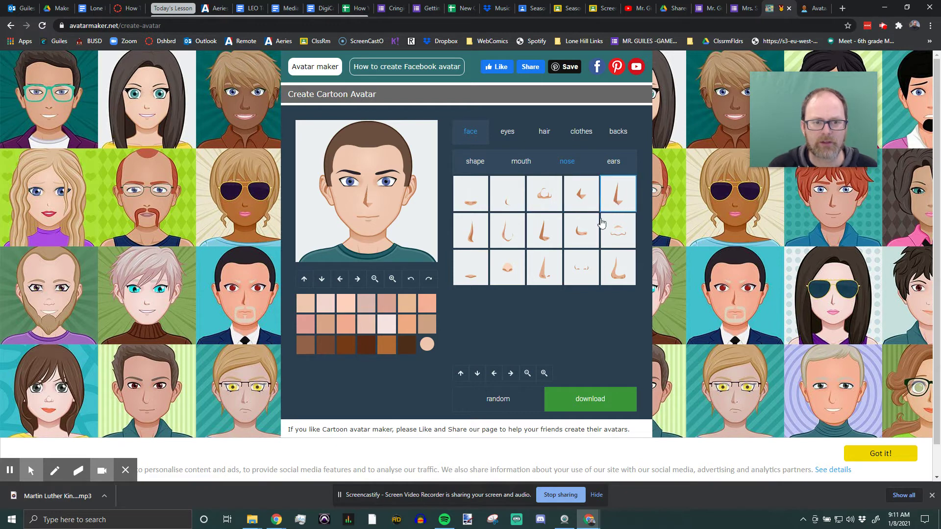
left_click(505, 272)
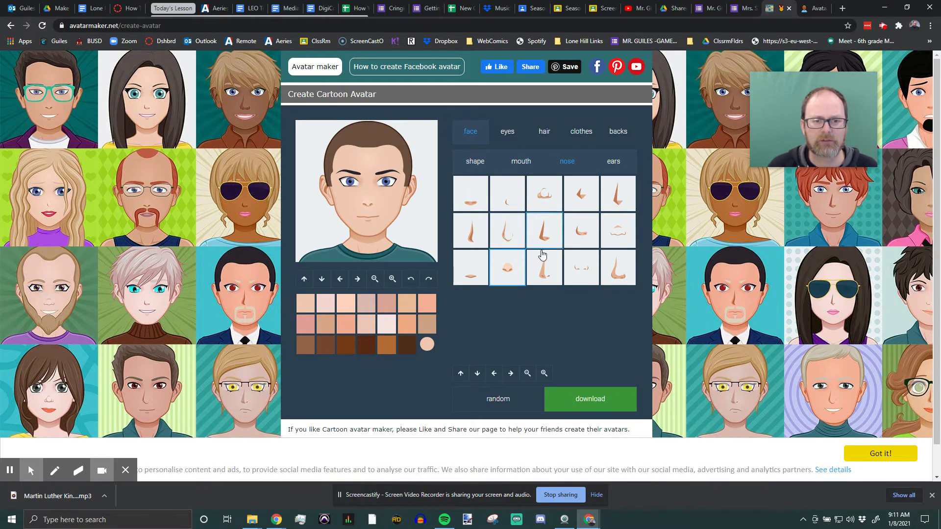
left_click(546, 269)
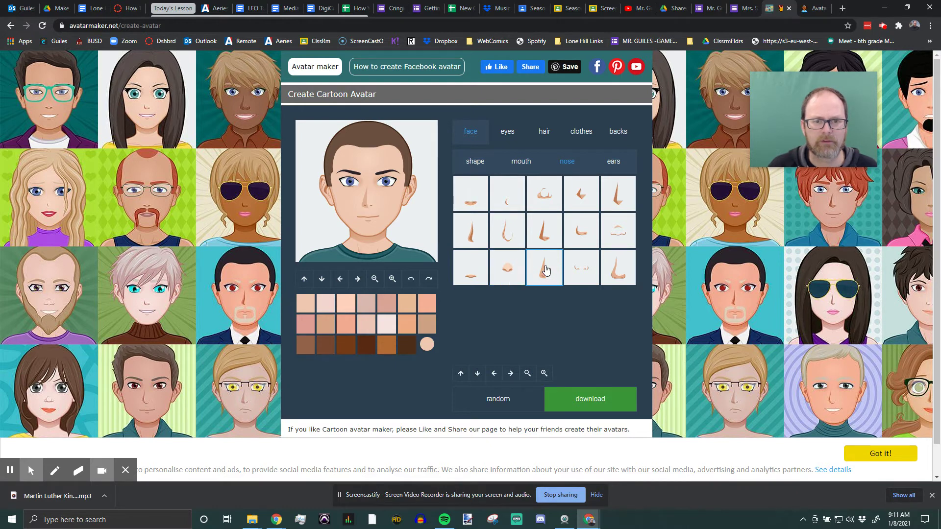
left_click(619, 275)
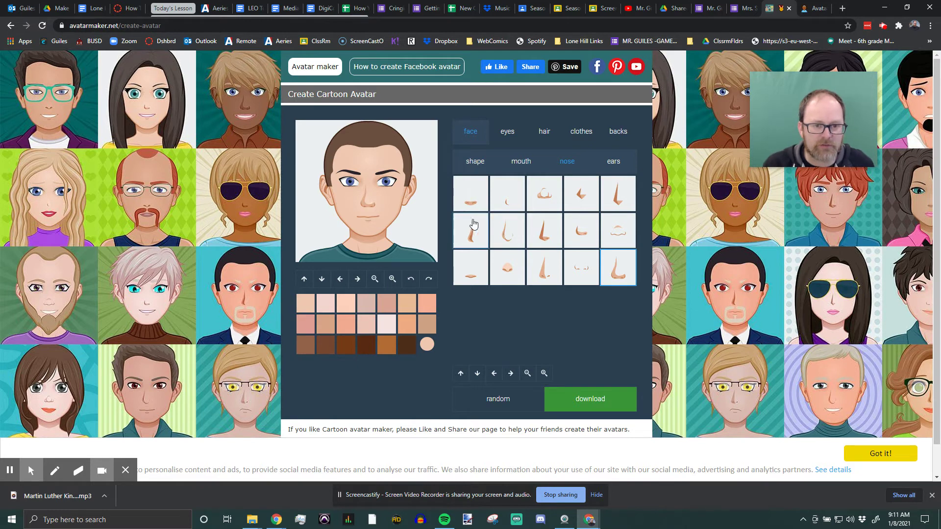
Give the avatar a concentric-circle background, try turquoise and brown, and color it light green.
left_click(620, 136)
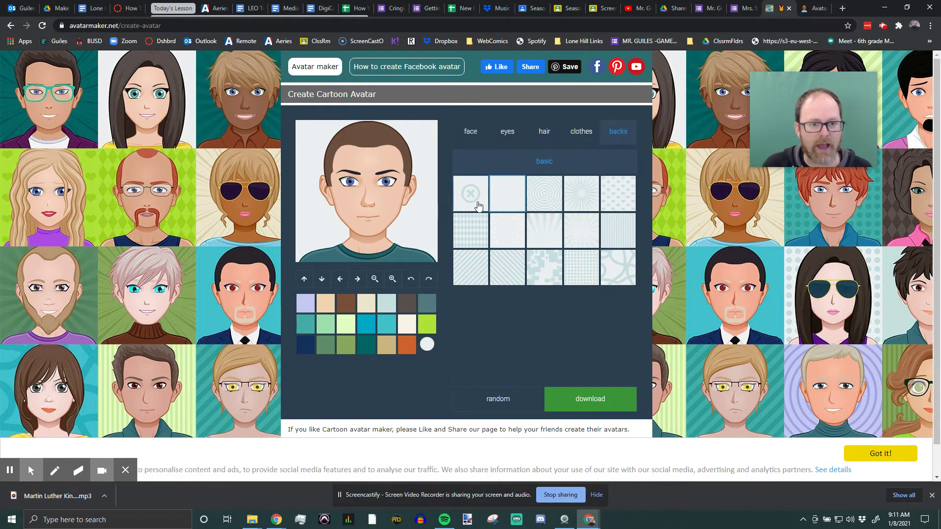
left_click(547, 198)
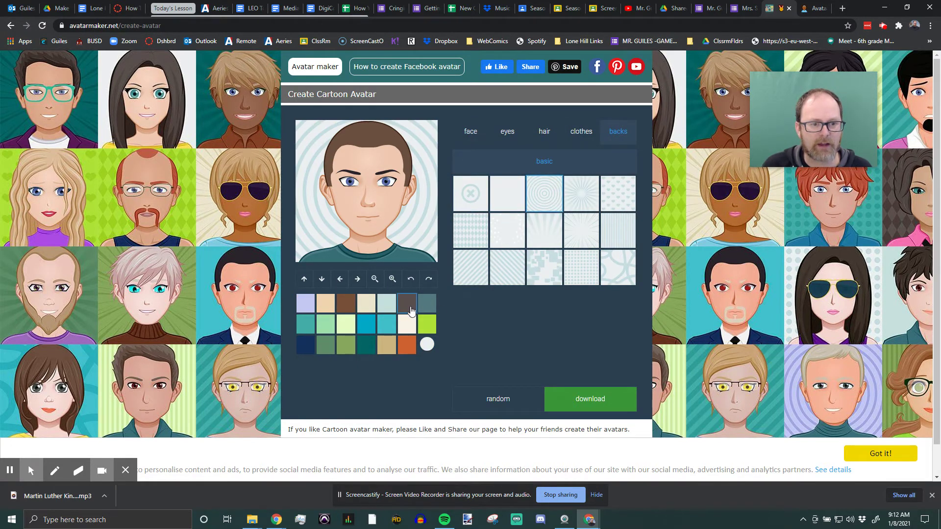
left_click(382, 330)
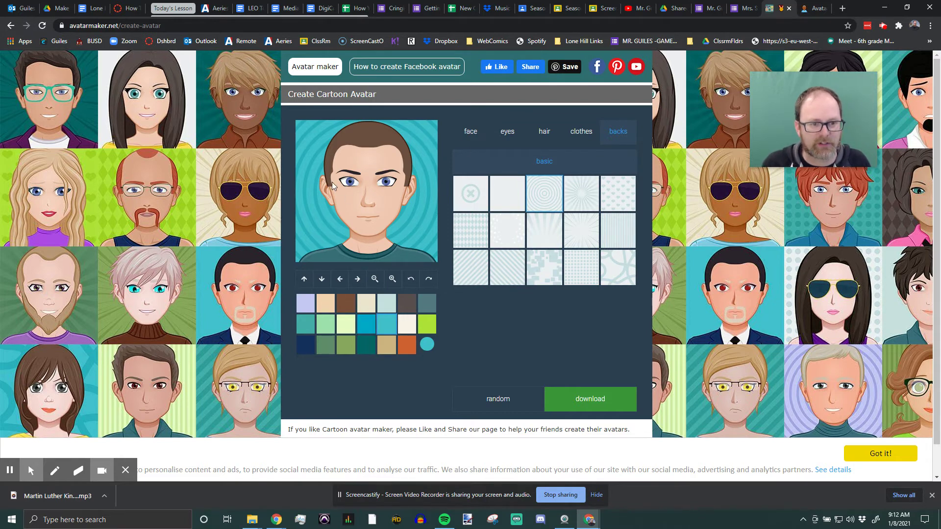
left_click(347, 303)
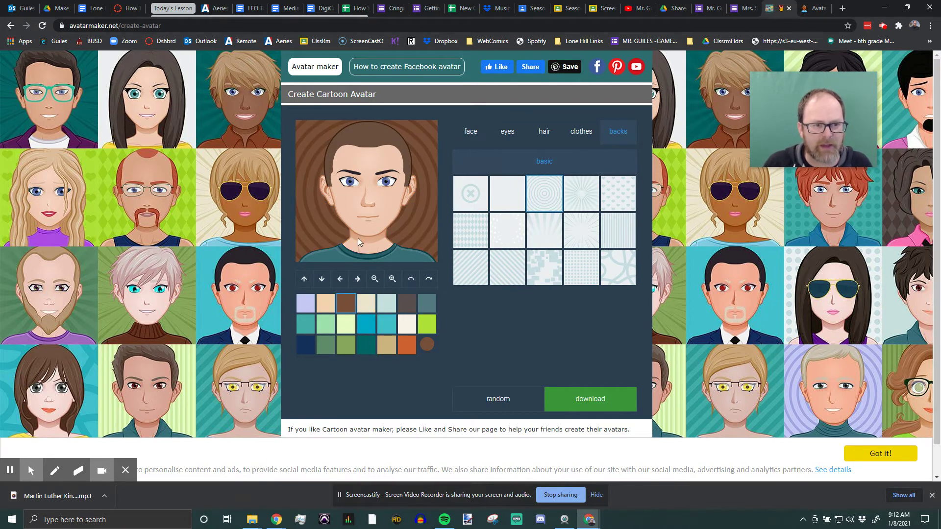
left_click(386, 325)
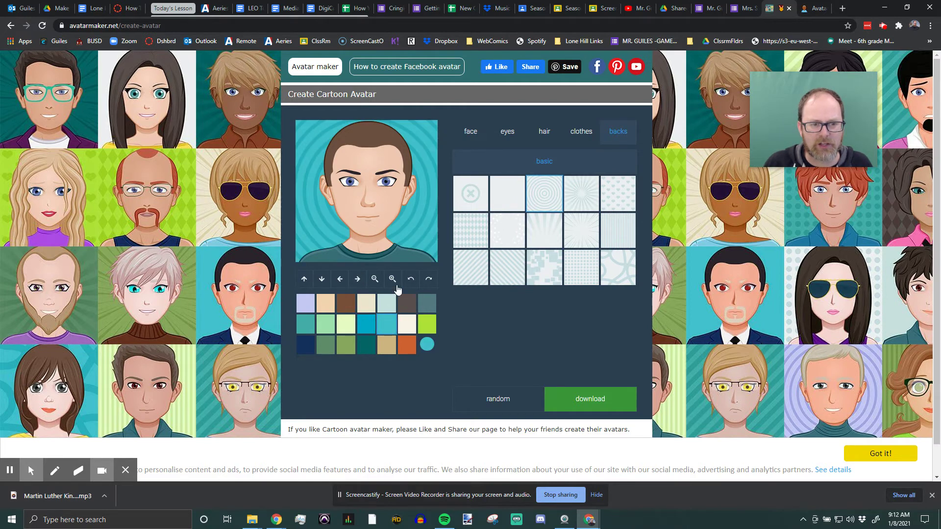
left_click(325, 326)
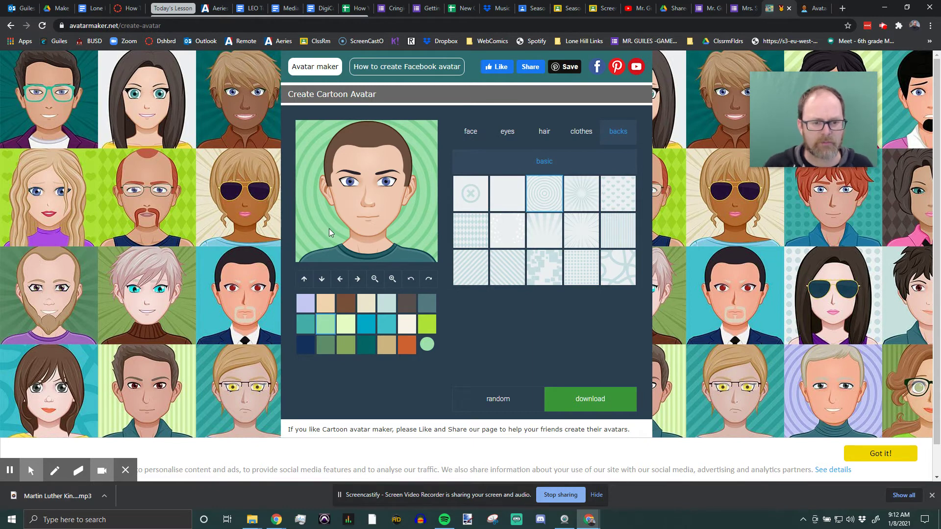
Start downloading the finished avatar at the 500x500 size.
mouse_move(568, 408)
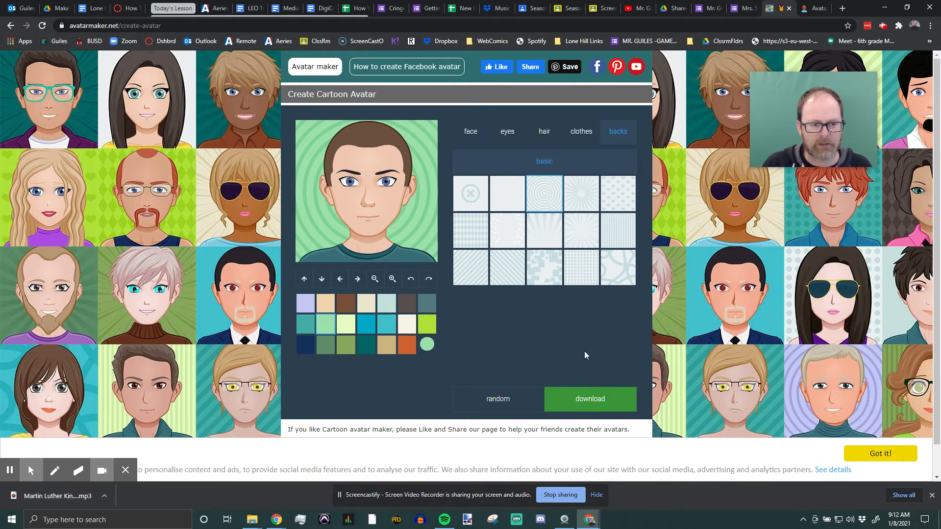
scroll(585, 356, "down", 1)
mouse_move(588, 367)
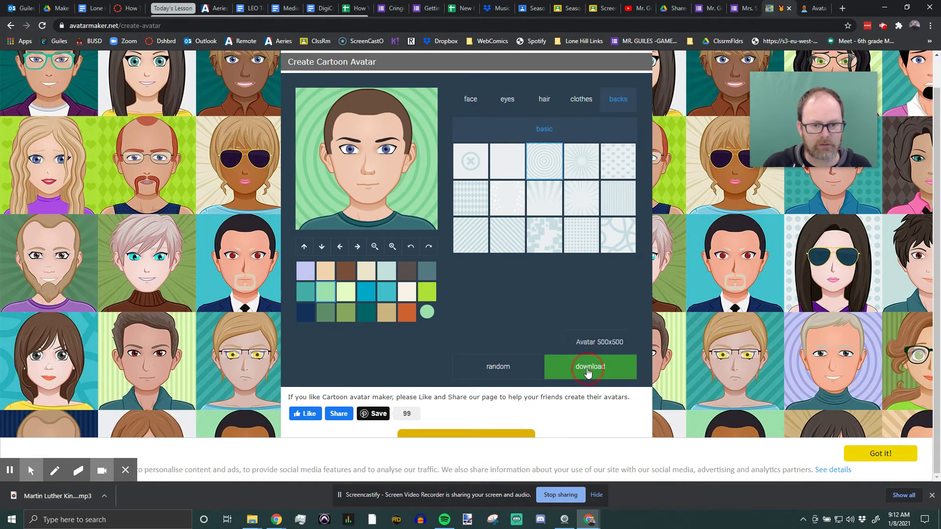
left_click(588, 346)
mouse_move(601, 361)
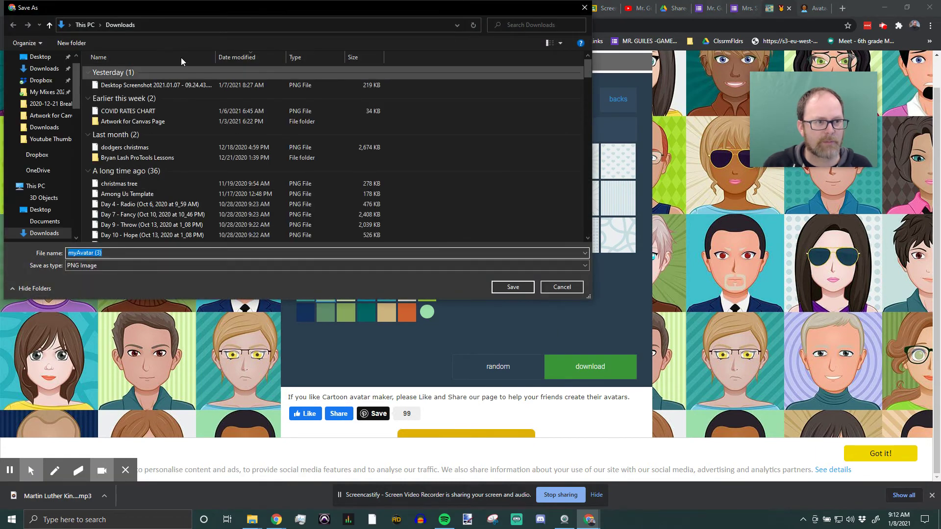
Save the avatar as a PNG image named "My Avatar 2021" in the Downloads folder.
left_click_drag(136, 8, 300, 32)
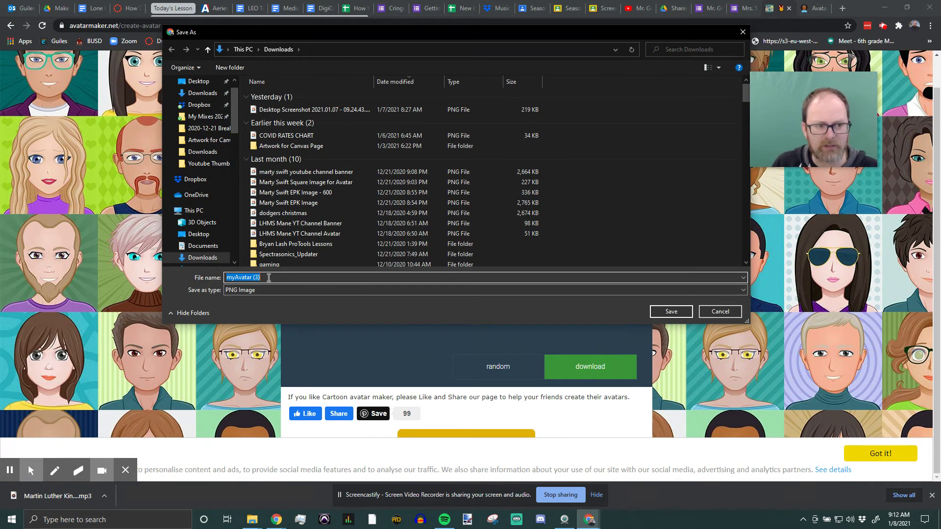
type("M")
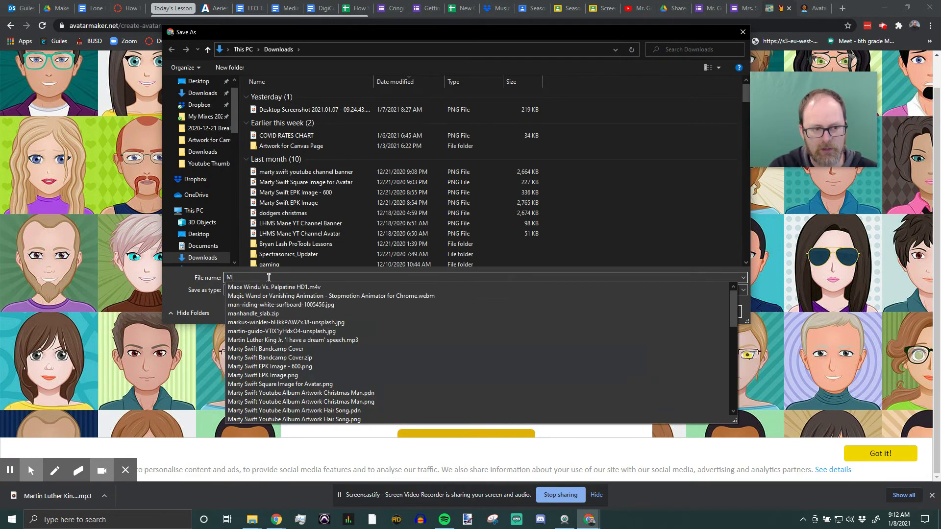
type("y Ava")
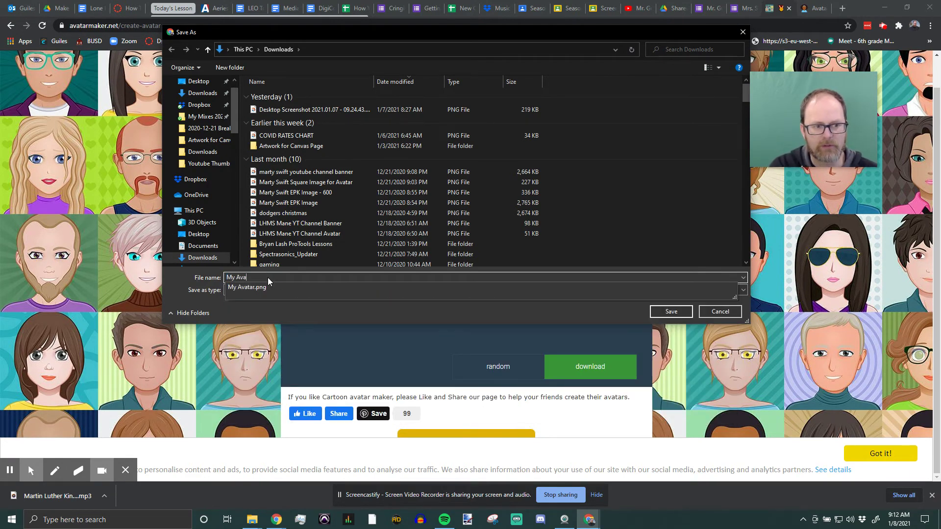
type("tar 2021")
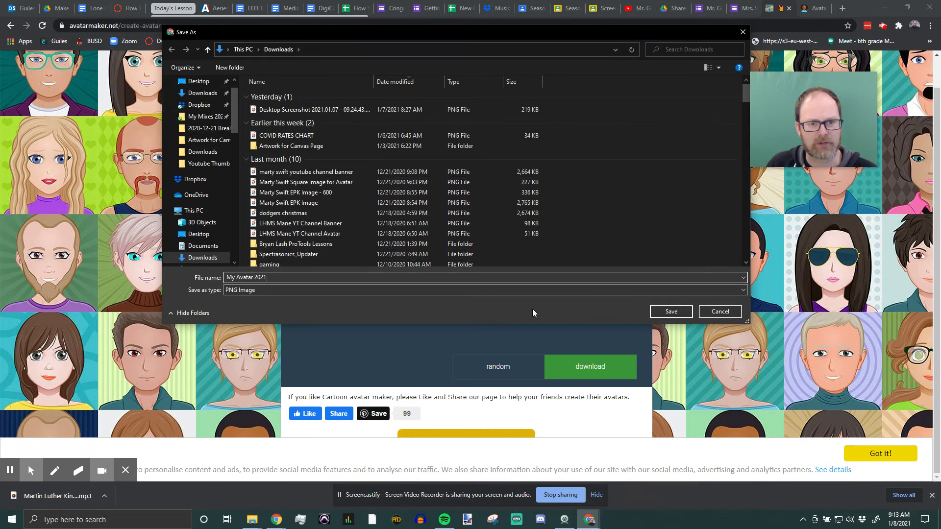
left_click(672, 312)
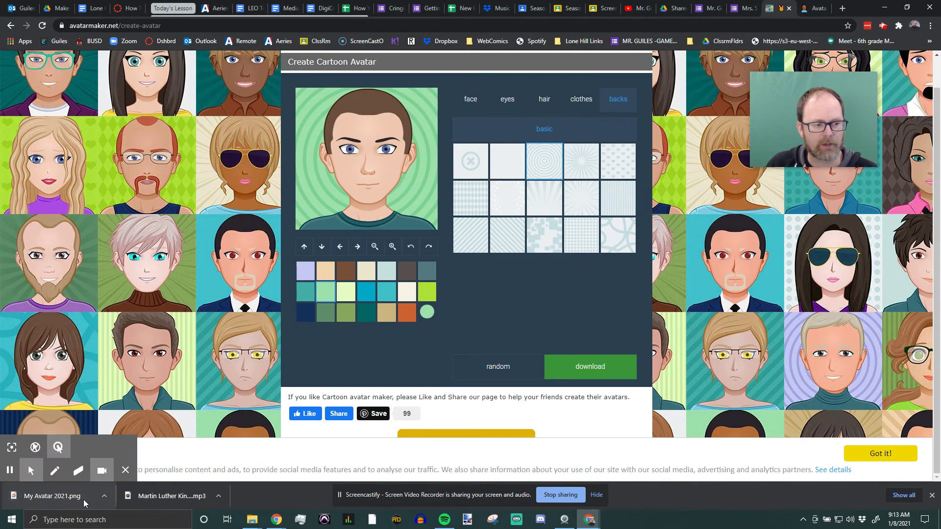
Show the downloaded My Avatar 2021.png in its folder and move the File Explorer window away from the avatar page.
left_click(104, 496)
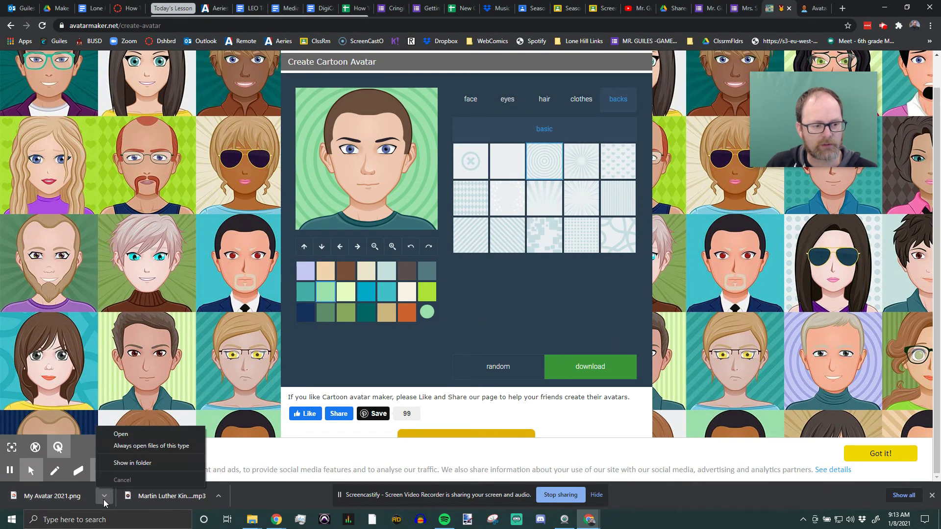
left_click(148, 464)
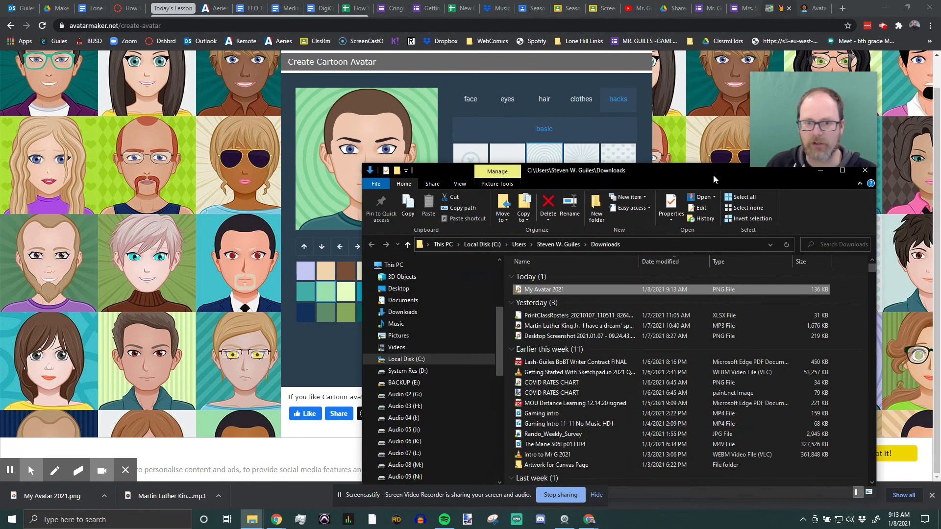
left_click_drag(714, 175, 940, 84)
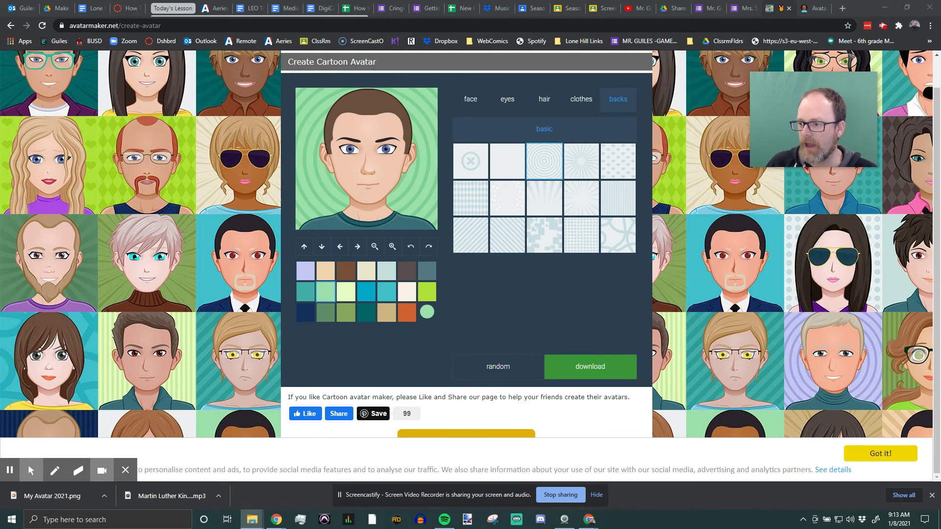